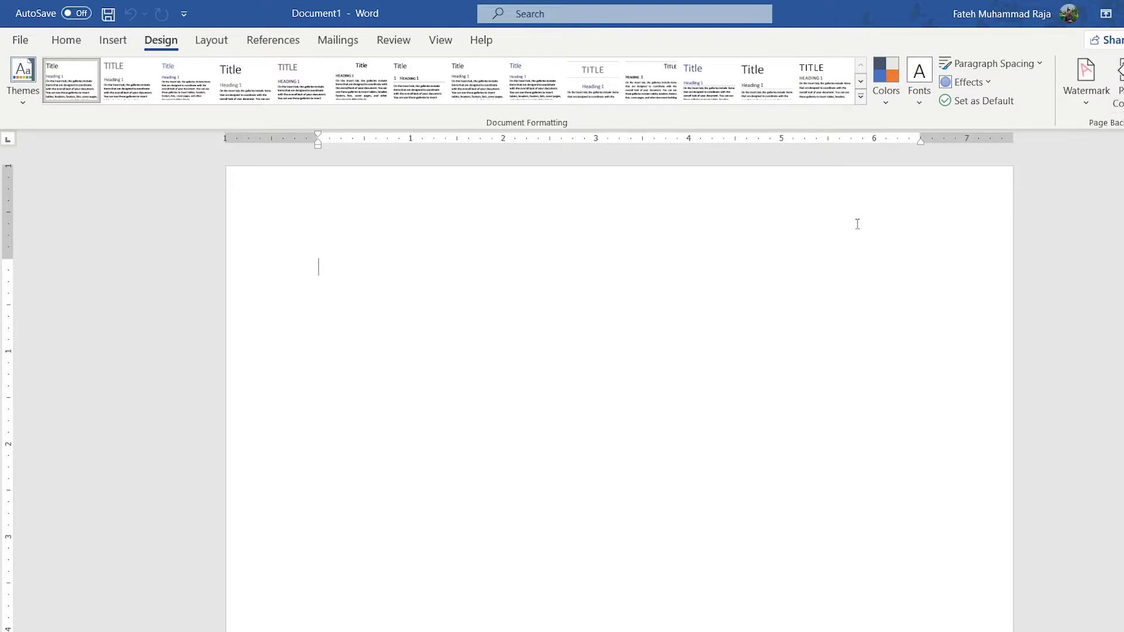
{"action": "left_click", "coordinate": [212, 39]}
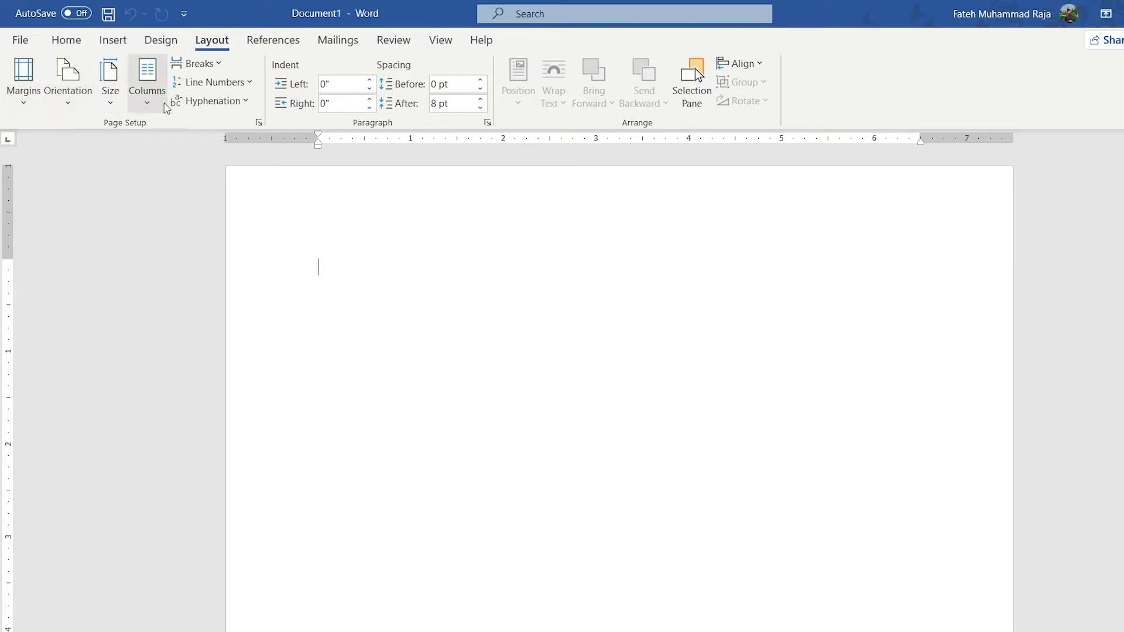
{"action": "left_click", "coordinate": [286, 44]}
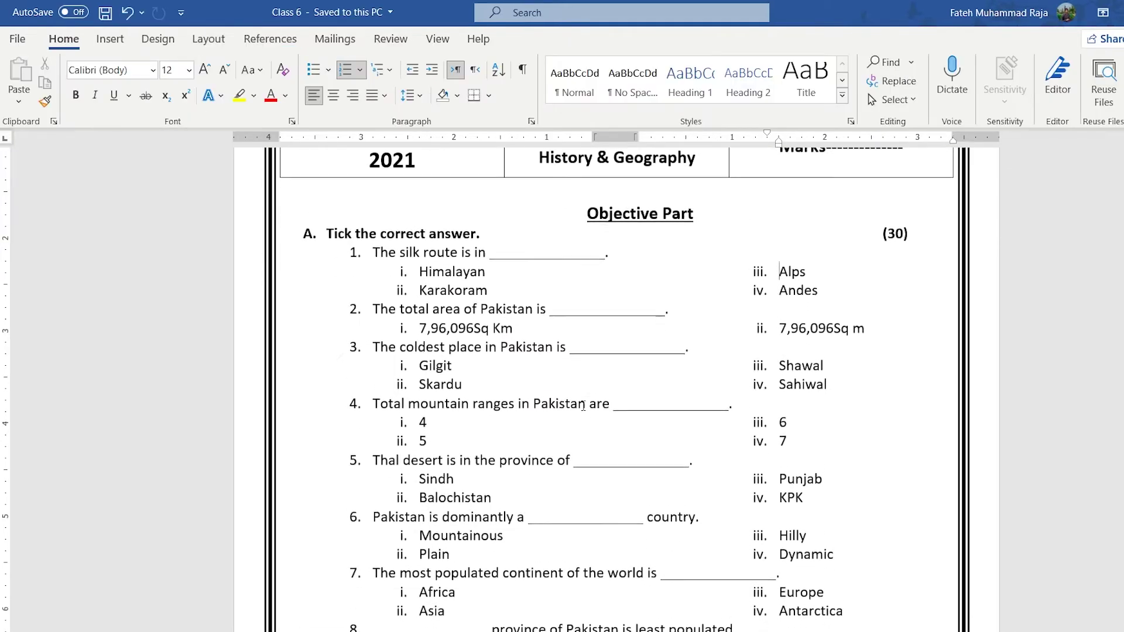
{"action": "scroll", "coordinate": [583, 405], "scroll_direction": "down", "scroll_amount": 3}
{"action": "scroll", "coordinate": [583, 406], "scroll_direction": "down", "scroll_amount": 10}
{"action": "scroll", "coordinate": [580, 406], "scroll_direction": "down", "scroll_amount": 15}
{"action": "scroll", "coordinate": [579, 407], "scroll_direction": "down", "scroll_amount": 13}
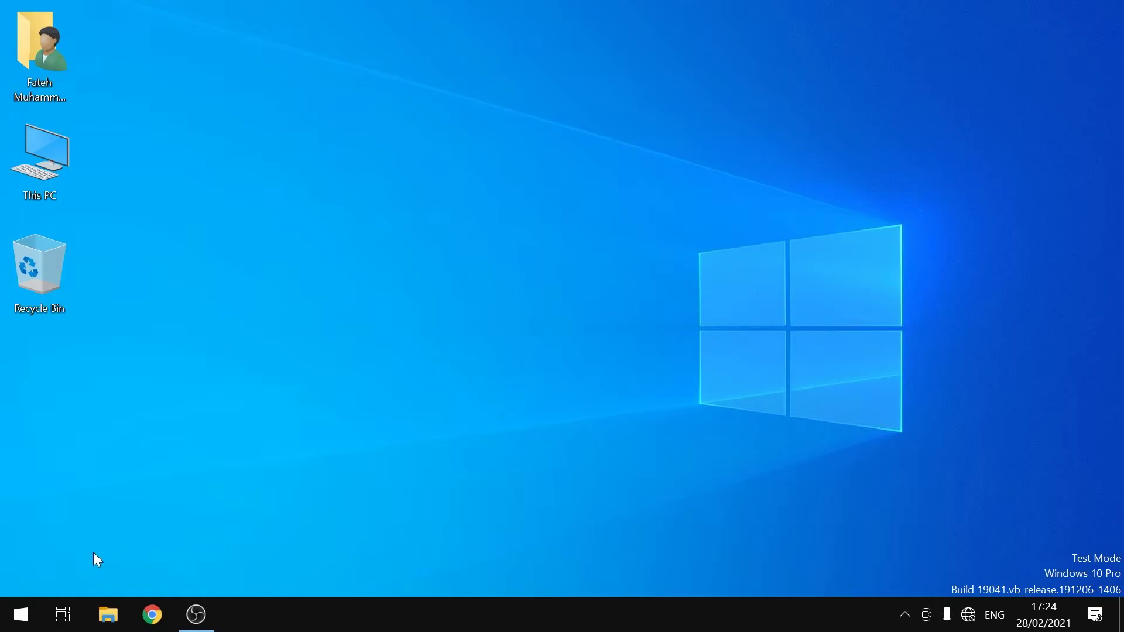
{"action": "left_click", "coordinate": [27, 621]}
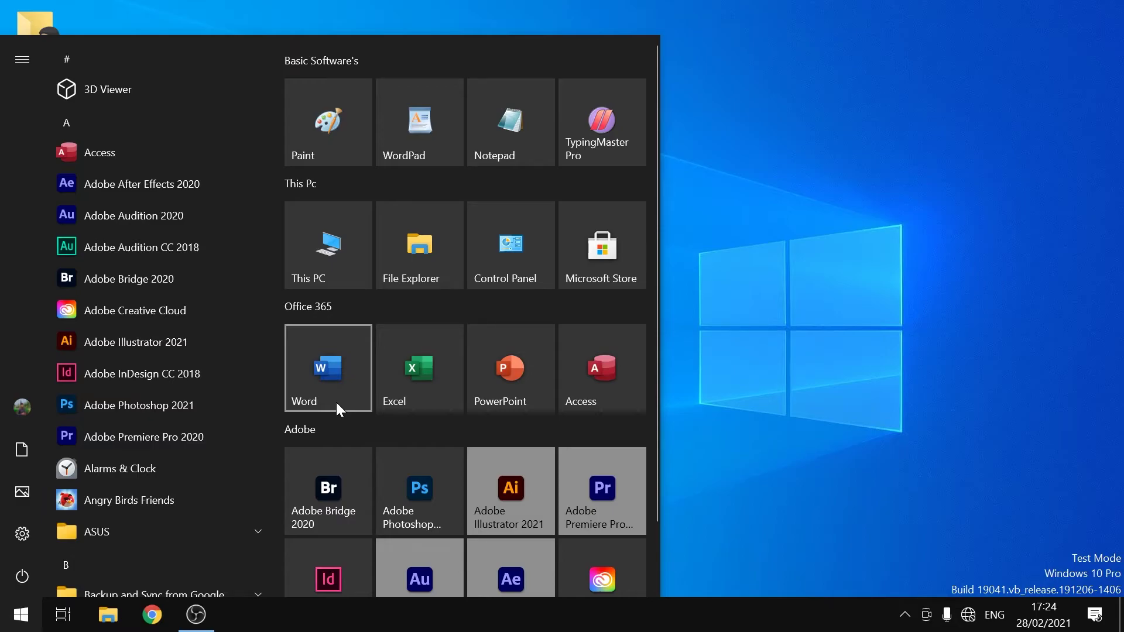
{"action": "type", "text": "word"}
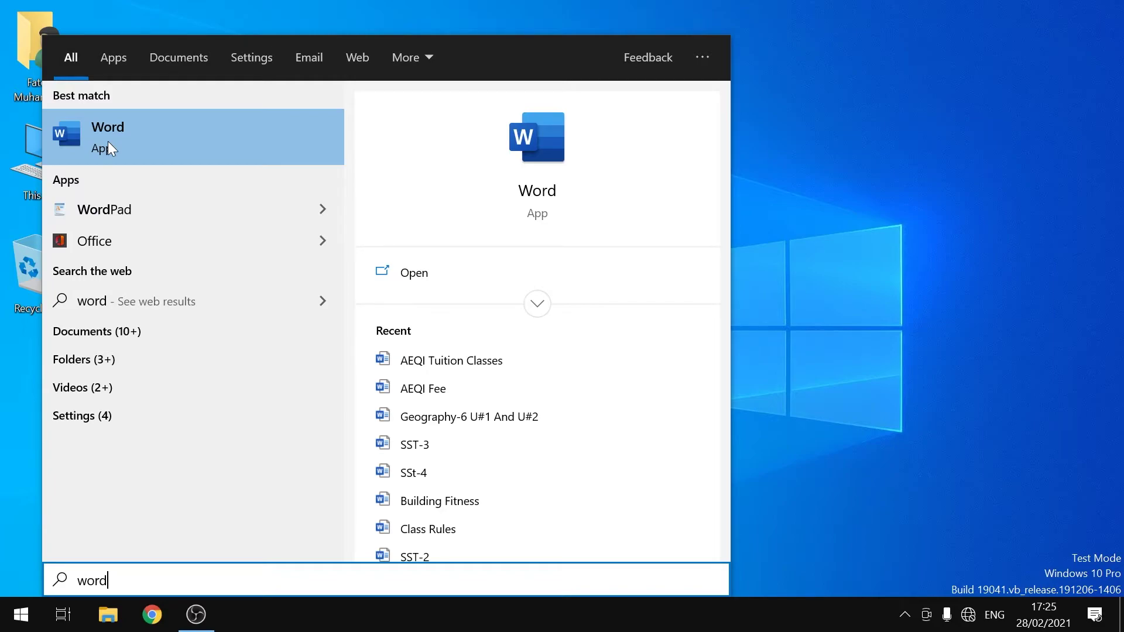
{"action": "left_click", "coordinate": [782, 200]}
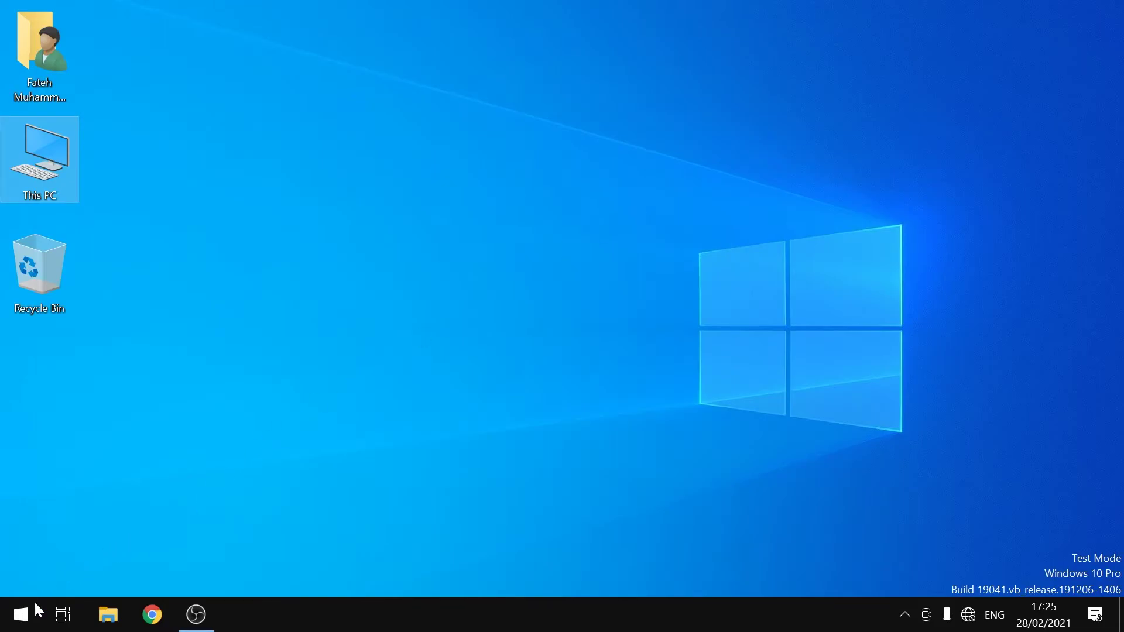
Step: Search Windows for Word, launch it and create a blank document
{"action": "left_click", "coordinate": [21, 614]}
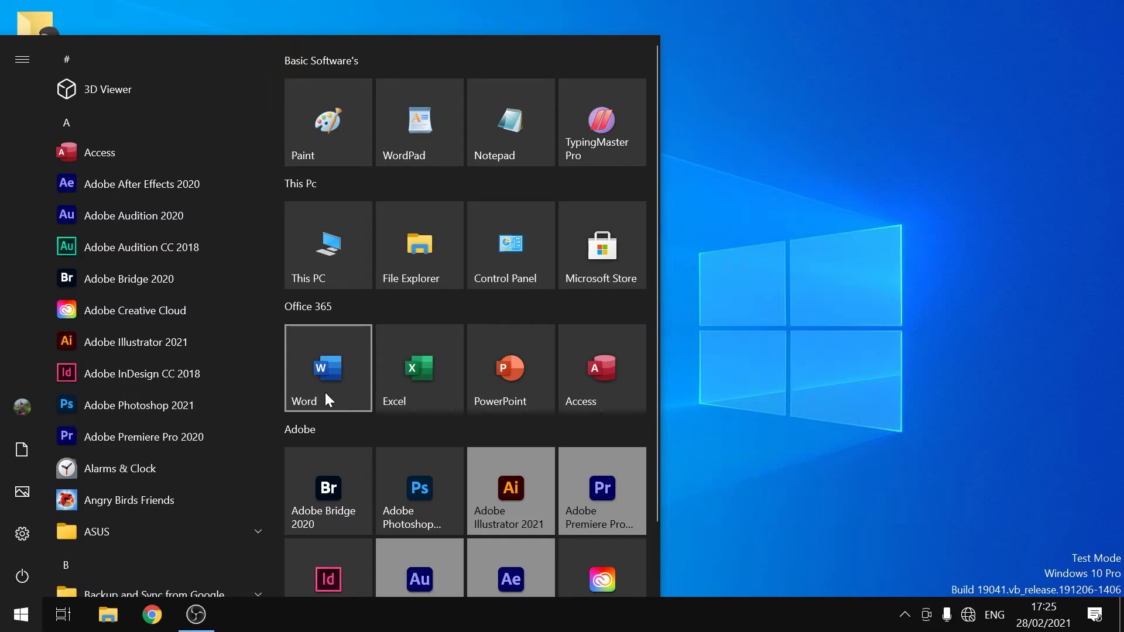
{"action": "type", "text": "w"}
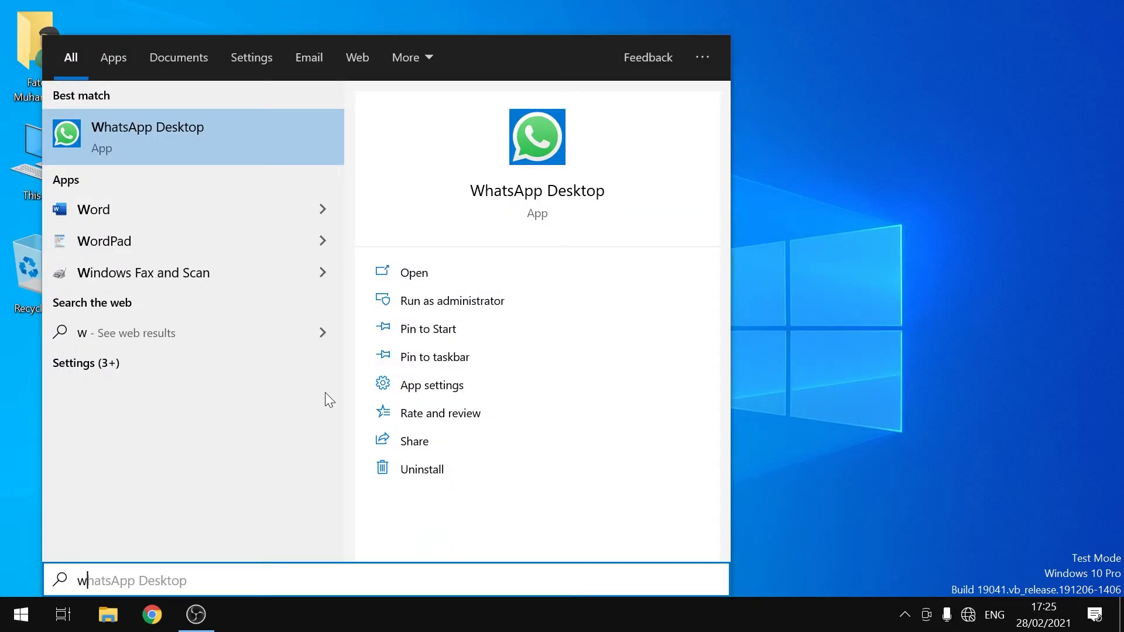
{"action": "type", "text": "ord"}
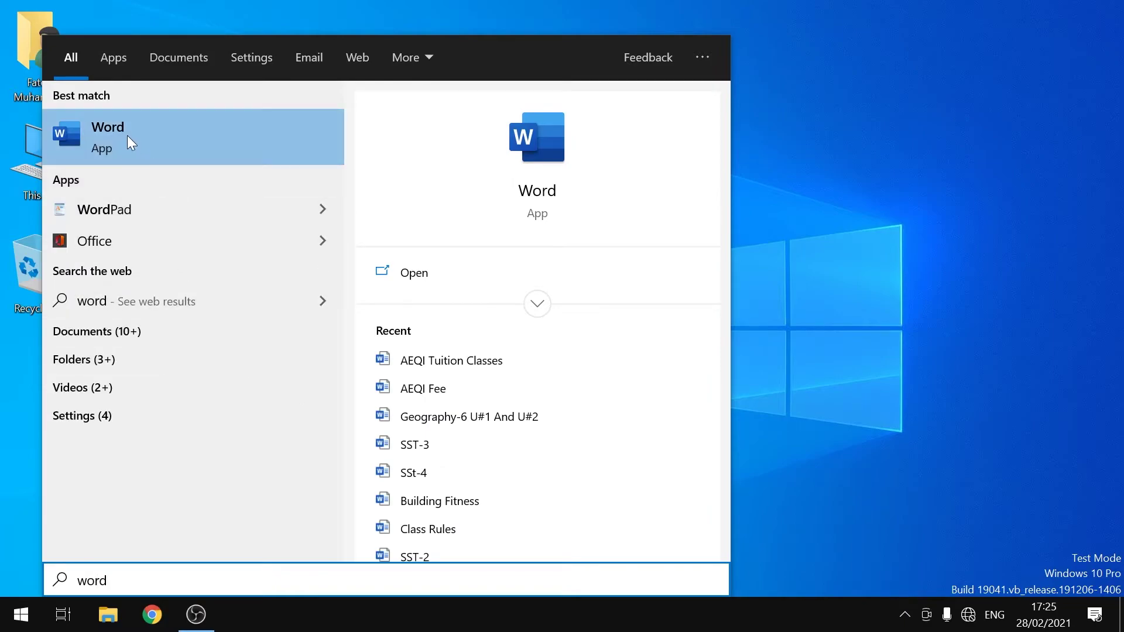
{"action": "left_click", "coordinate": [233, 133]}
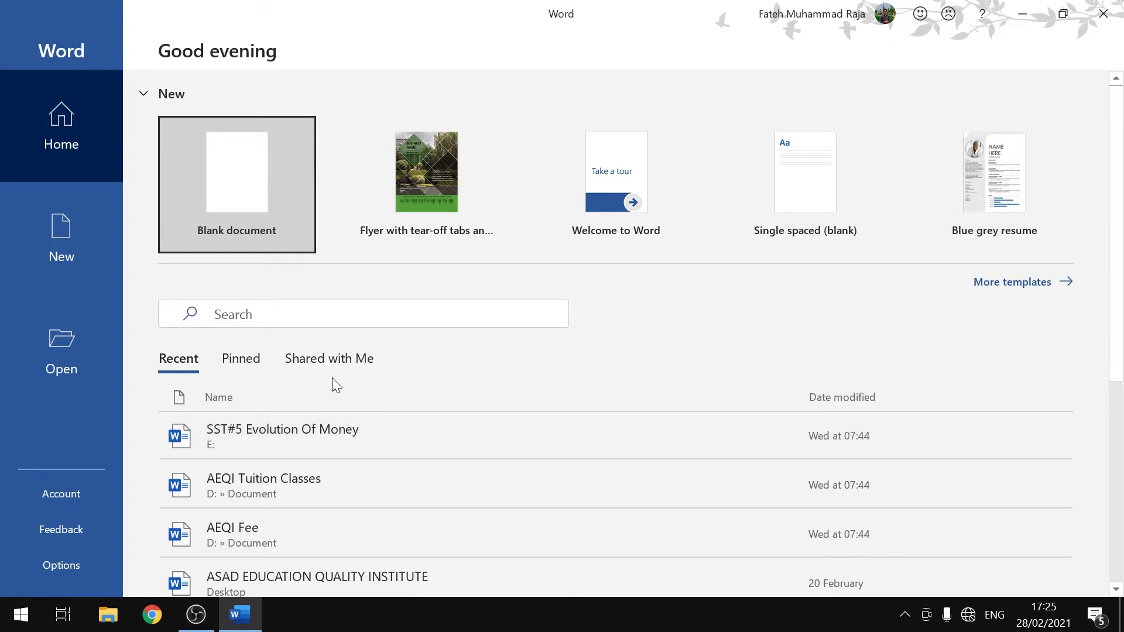
{"action": "left_click", "coordinate": [256, 189]}
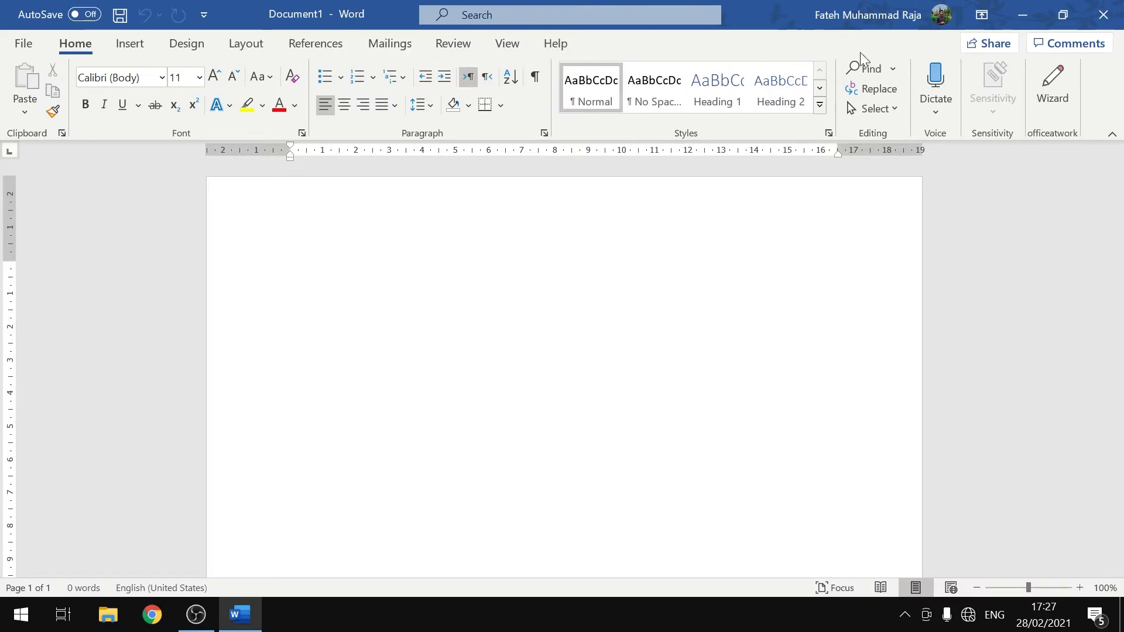
Step: Set the ribbon to show tabs only and temporarily reveal the Home commands
{"action": "left_click", "coordinate": [984, 22]}
{"action": "left_click", "coordinate": [1004, 115]}
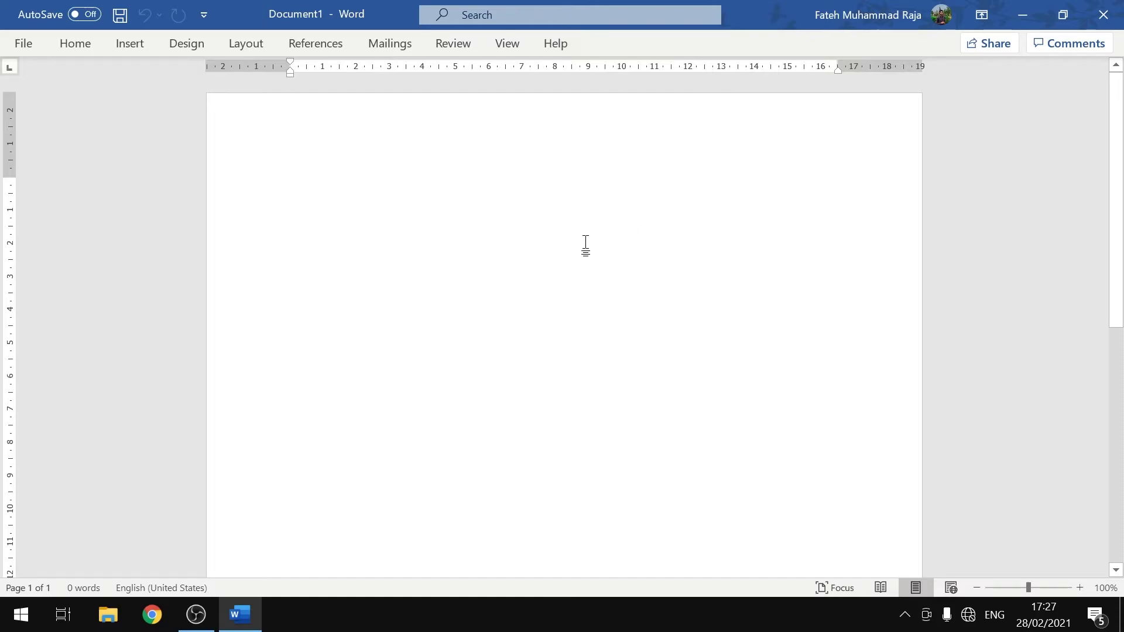
{"action": "left_click", "coordinate": [78, 45]}
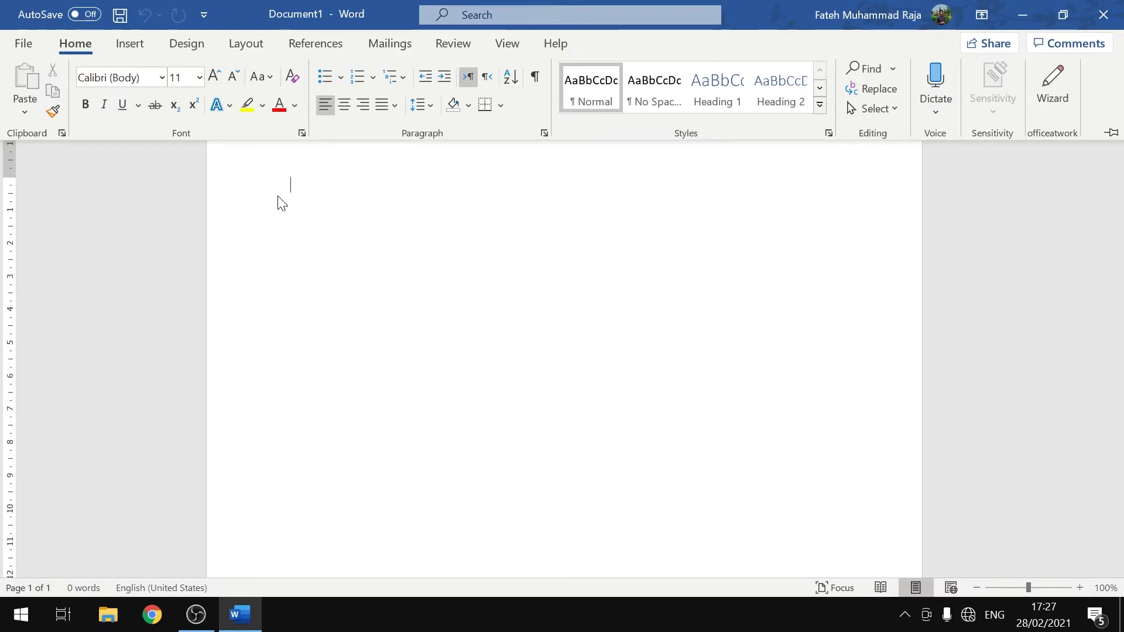
{"action": "left_click", "coordinate": [305, 194]}
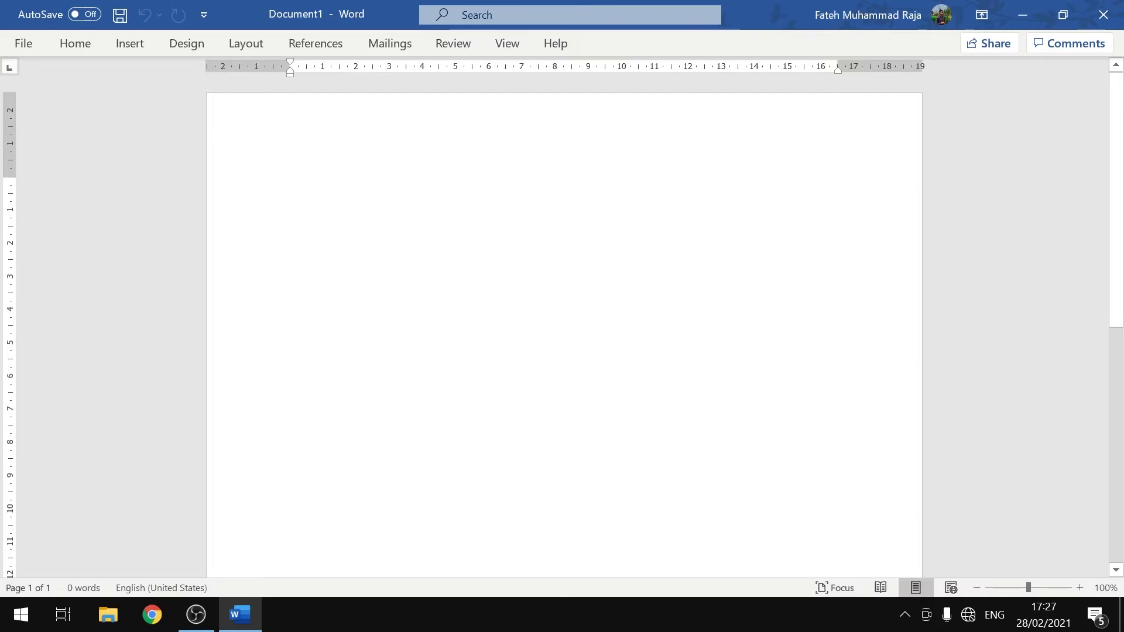
Step: Set the ribbon display back to Show Tabs and Commands
{"action": "left_click", "coordinate": [983, 15]}
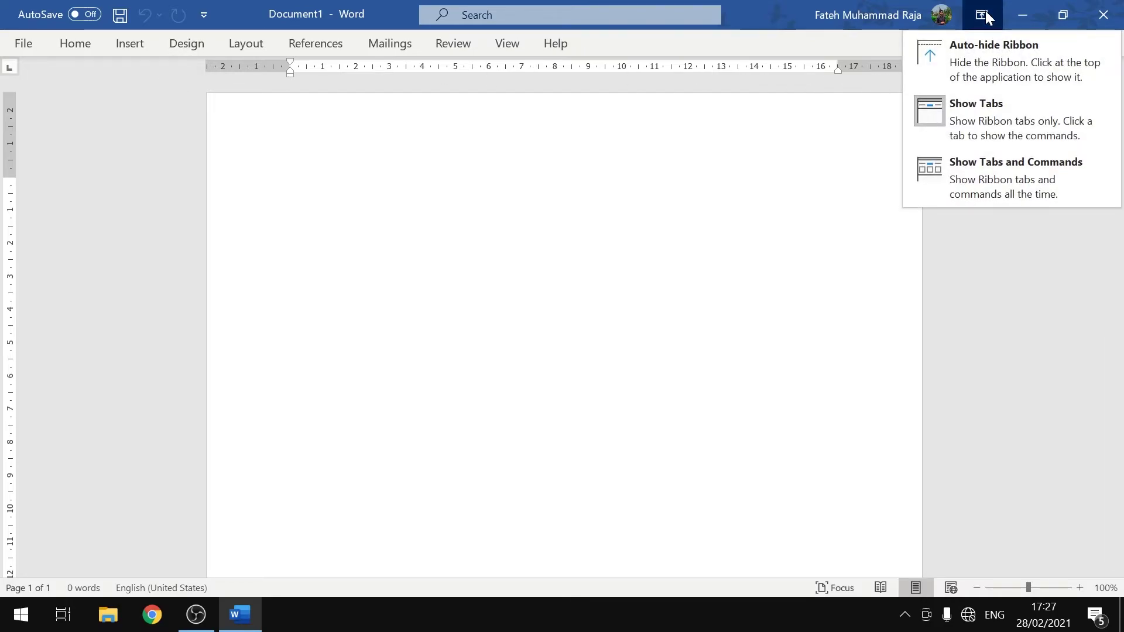
{"action": "left_click", "coordinate": [997, 177]}
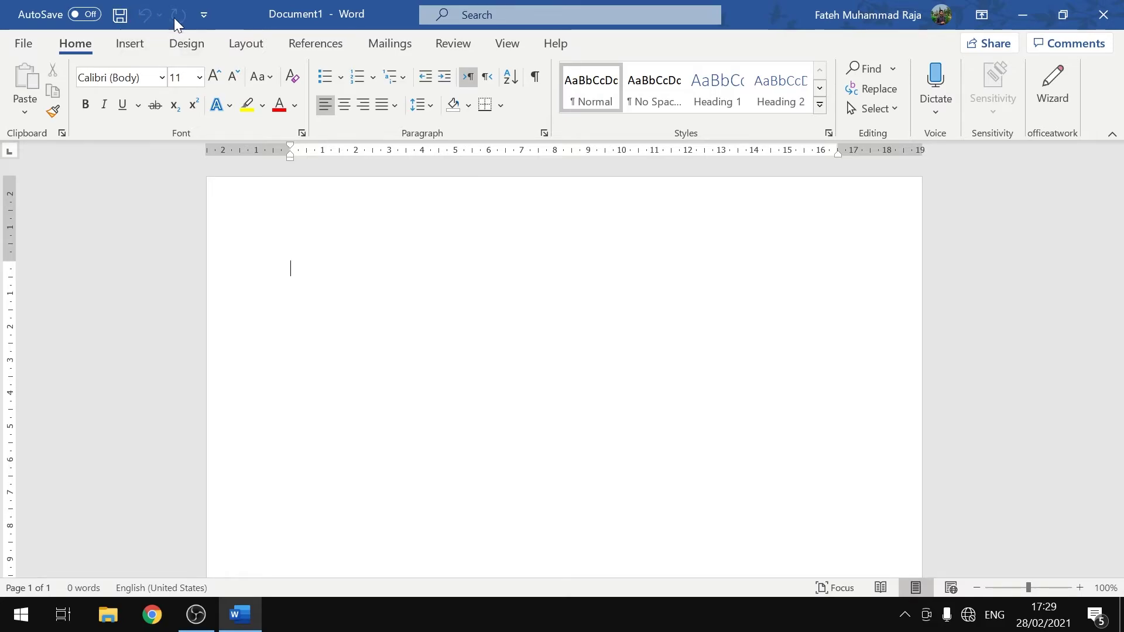
Step: Examine the Quick Access Toolbar customization options, the Insert and Home commands, and the file management page
{"action": "left_click", "coordinate": [204, 17]}
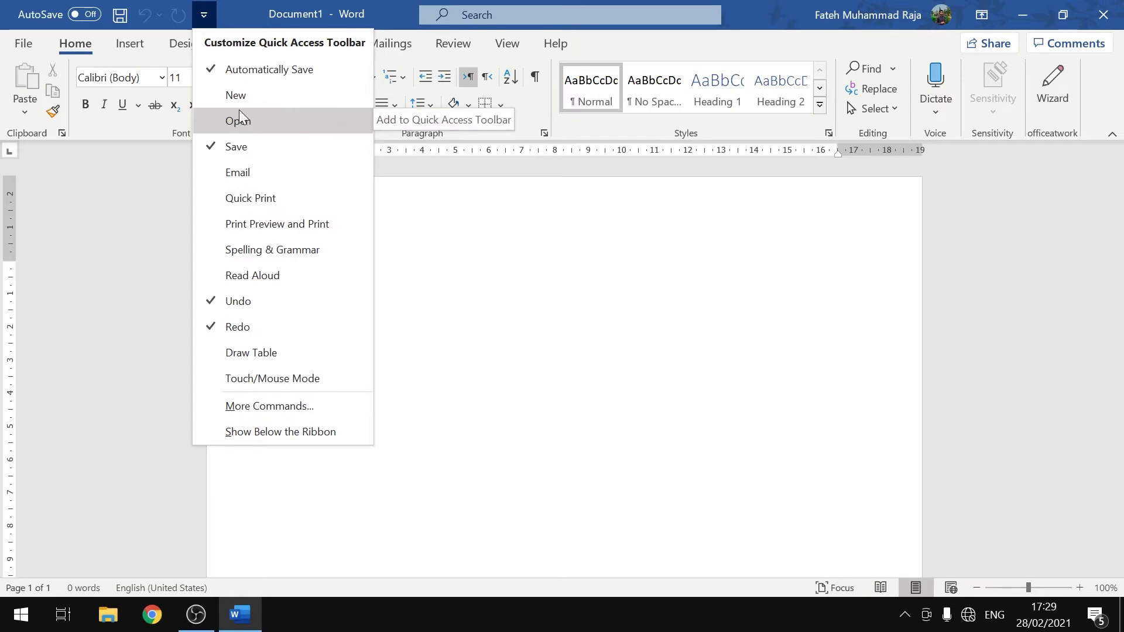
{"action": "left_click", "coordinate": [248, 9]}
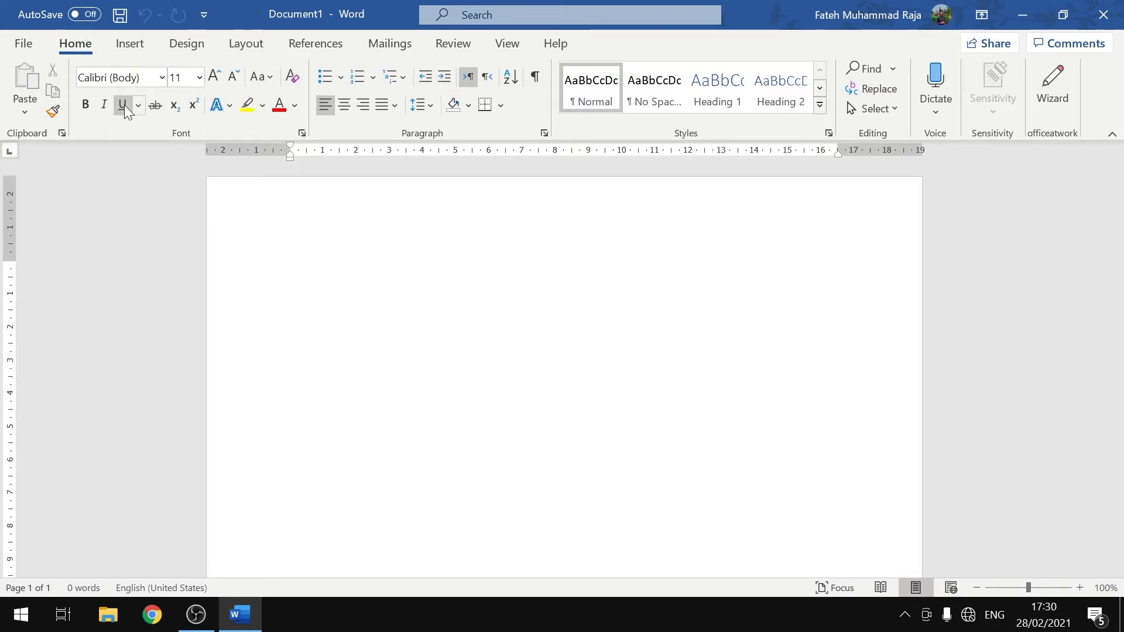
{"action": "left_click", "coordinate": [125, 47]}
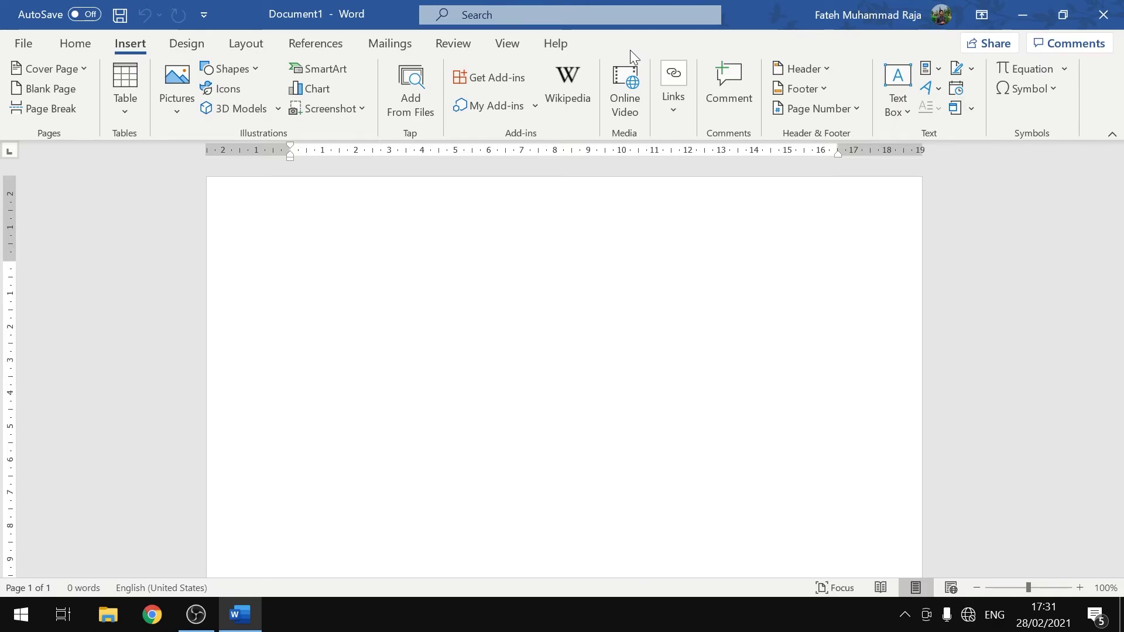
{"action": "left_click", "coordinate": [76, 45]}
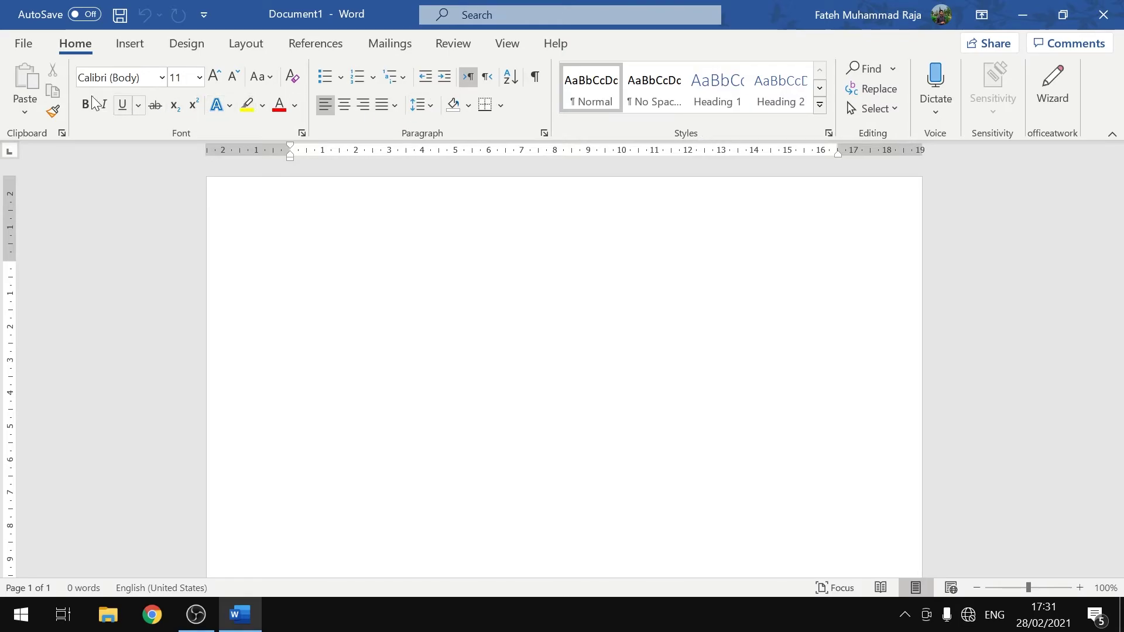
{"action": "left_click", "coordinate": [24, 45]}
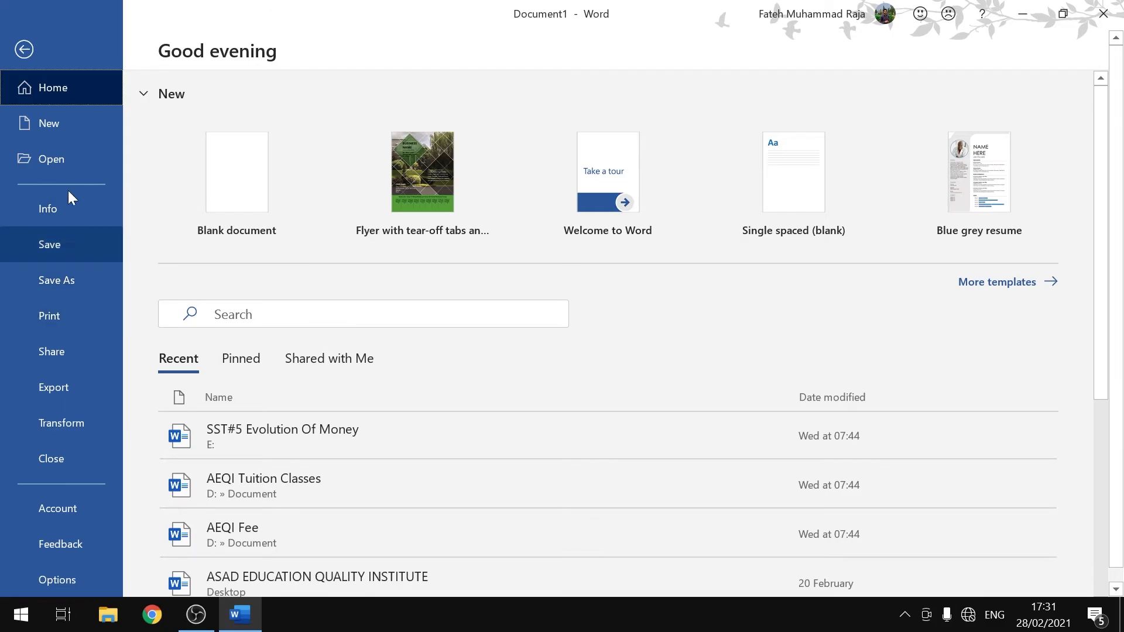
{"action": "left_click", "coordinate": [25, 47]}
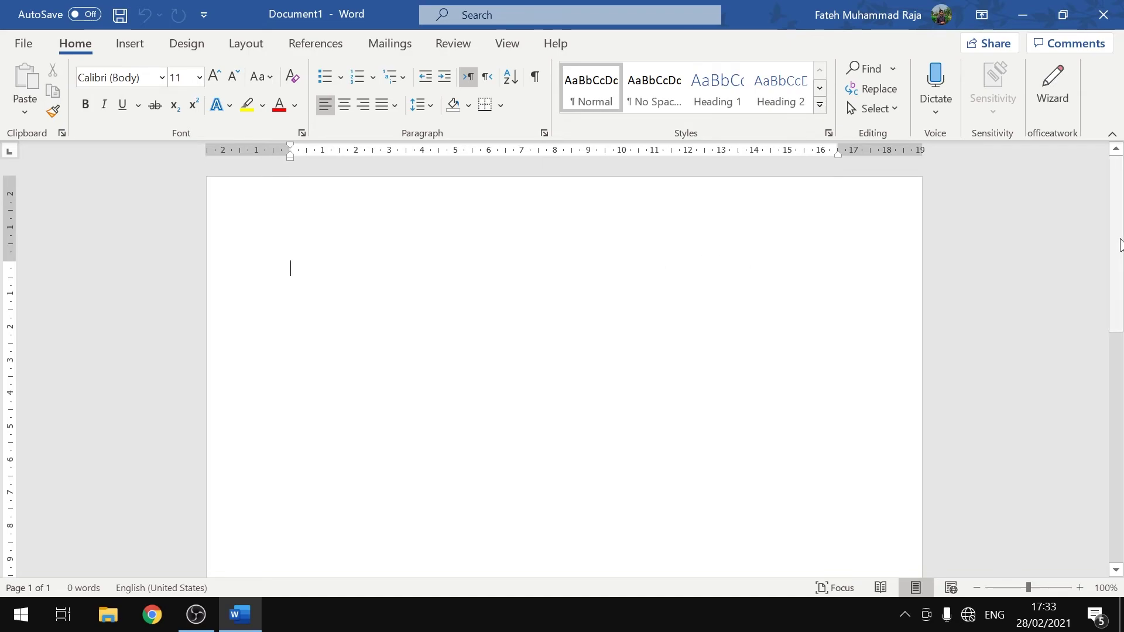
Step: Look over the full length of the blank page, from its beginning to its end and back
{"action": "scroll", "coordinate": [1120, 244], "scroll_direction": "down", "scroll_amount": 1}
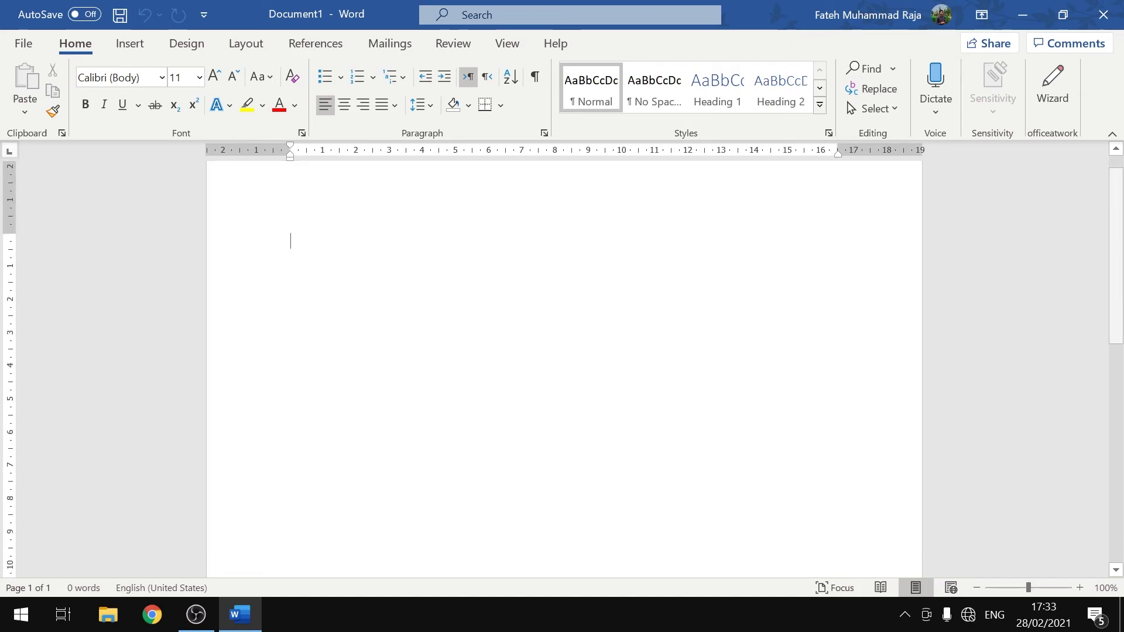
{"action": "scroll", "coordinate": [1120, 216], "scroll_direction": "up", "scroll_amount": 1}
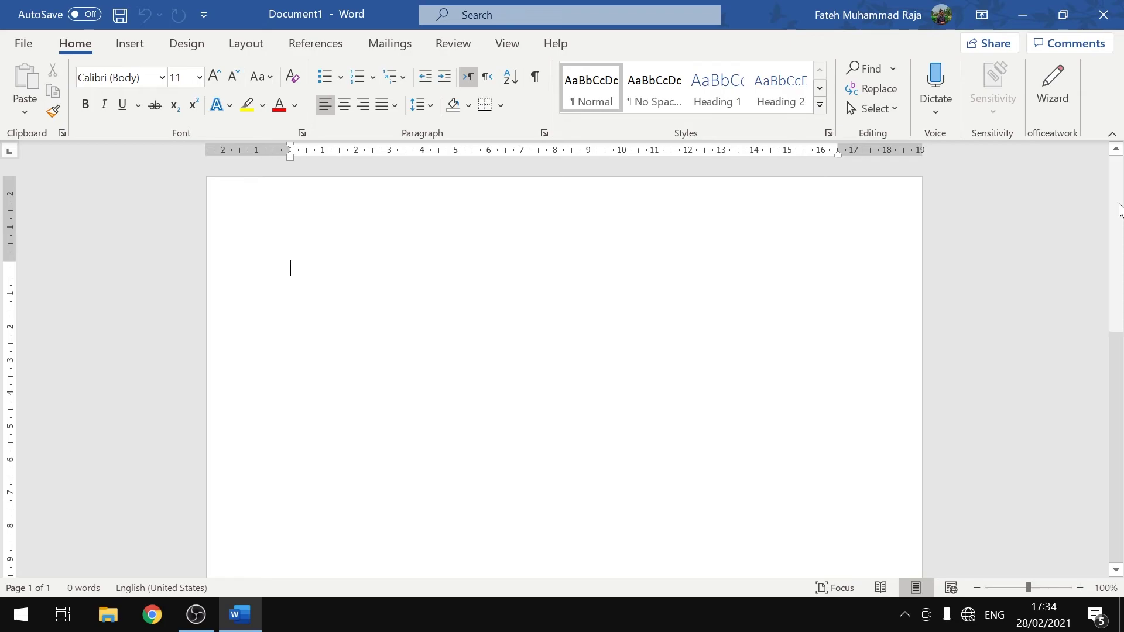
{"action": "left_click_drag", "start_coordinate": [1120, 211], "coordinate": [1118, 357]}
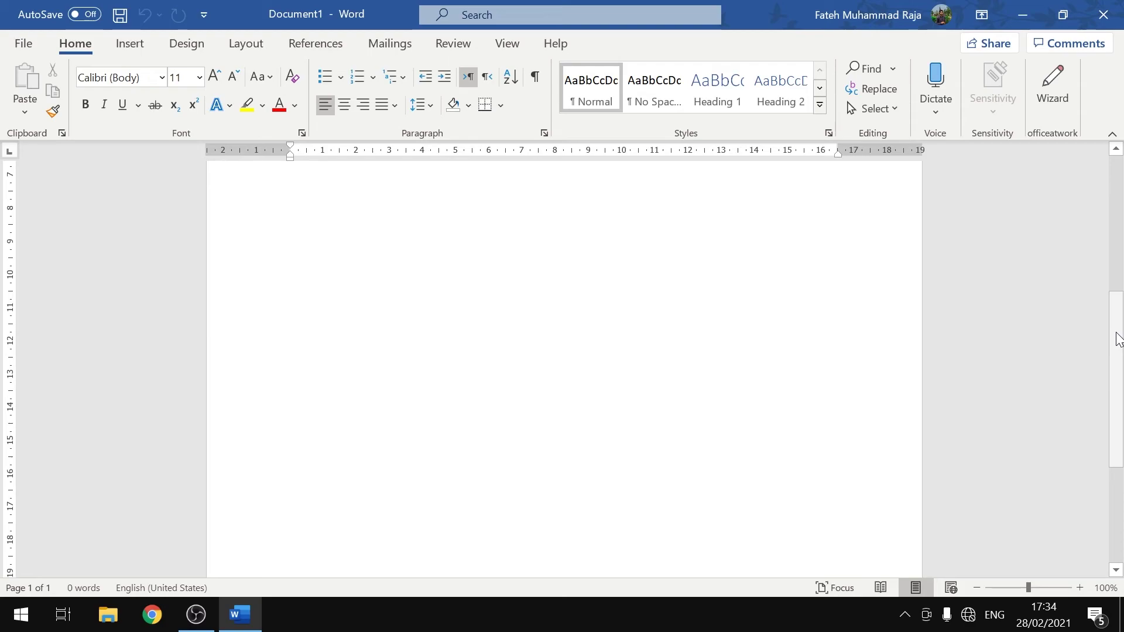
{"action": "left_click_drag", "start_coordinate": [1119, 339], "coordinate": [1119, 435]}
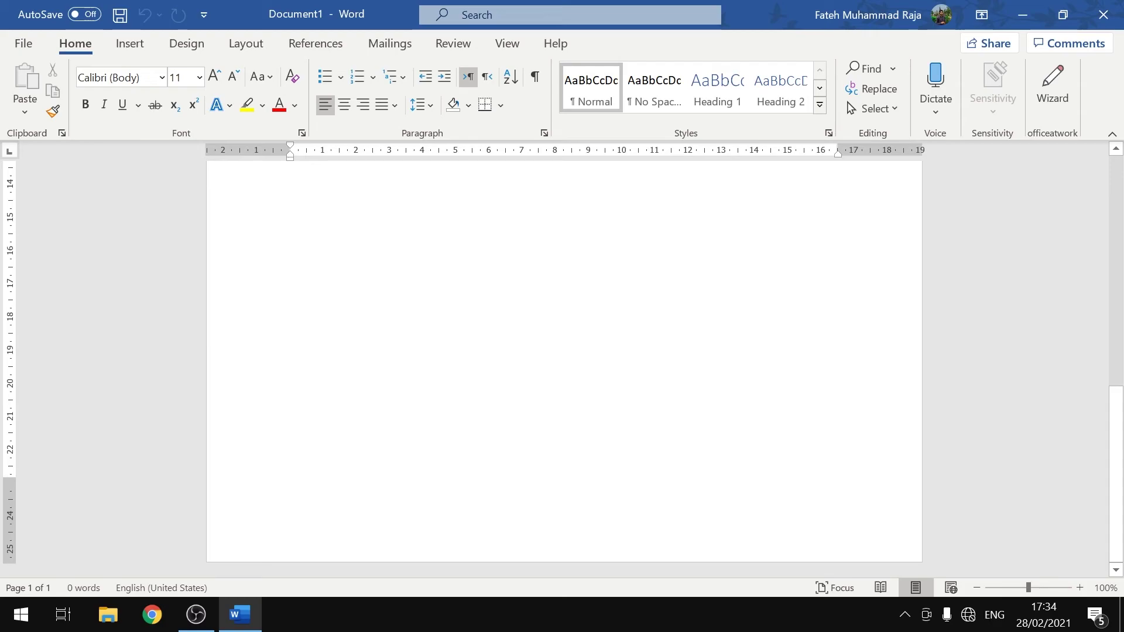
{"action": "scroll", "coordinate": [565, 363], "scroll_direction": "up", "scroll_amount": 10}
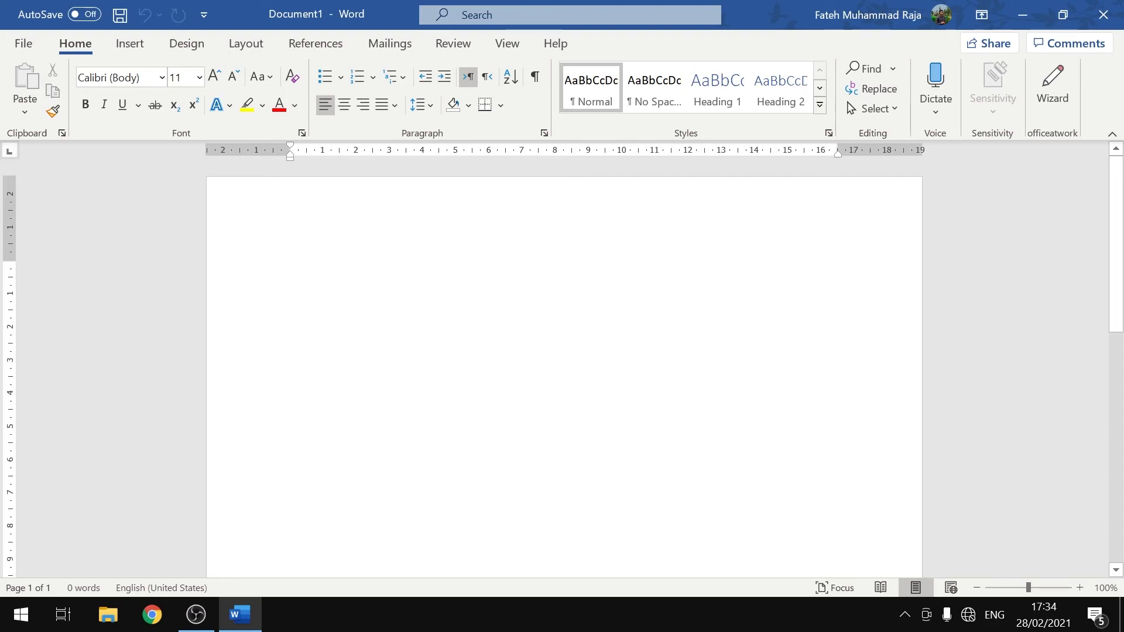
{"action": "scroll", "coordinate": [564, 363], "scroll_direction": "down", "scroll_amount": 10}
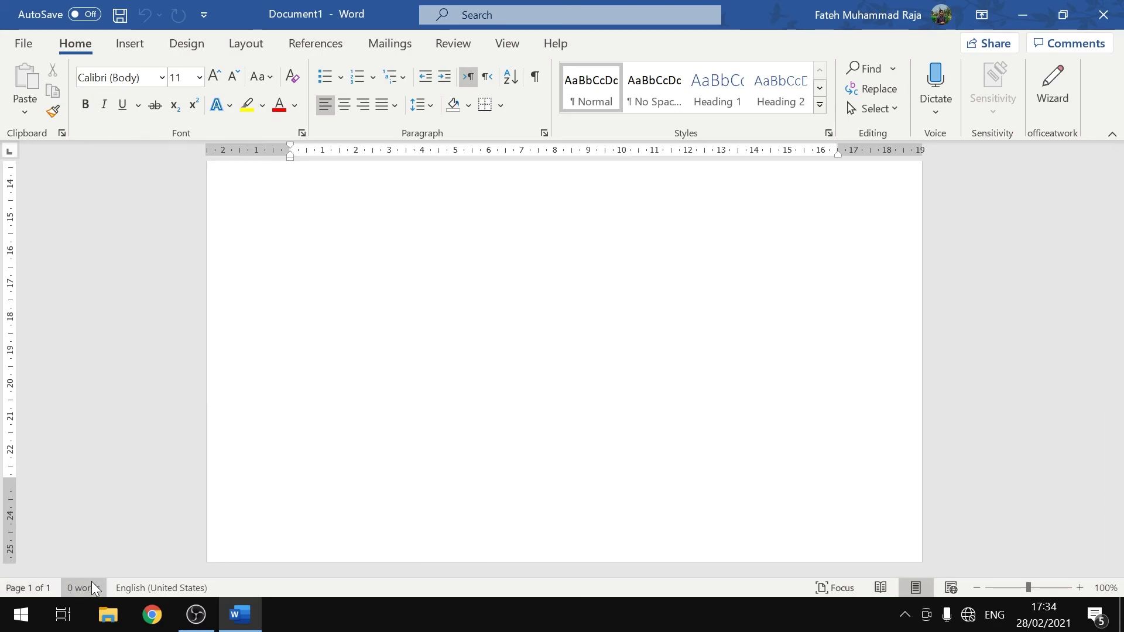
{"action": "scroll", "coordinate": [366, 319], "scroll_direction": "up", "scroll_amount": 8}
{"action": "scroll", "coordinate": [323, 285], "scroll_direction": "up", "scroll_amount": 5}
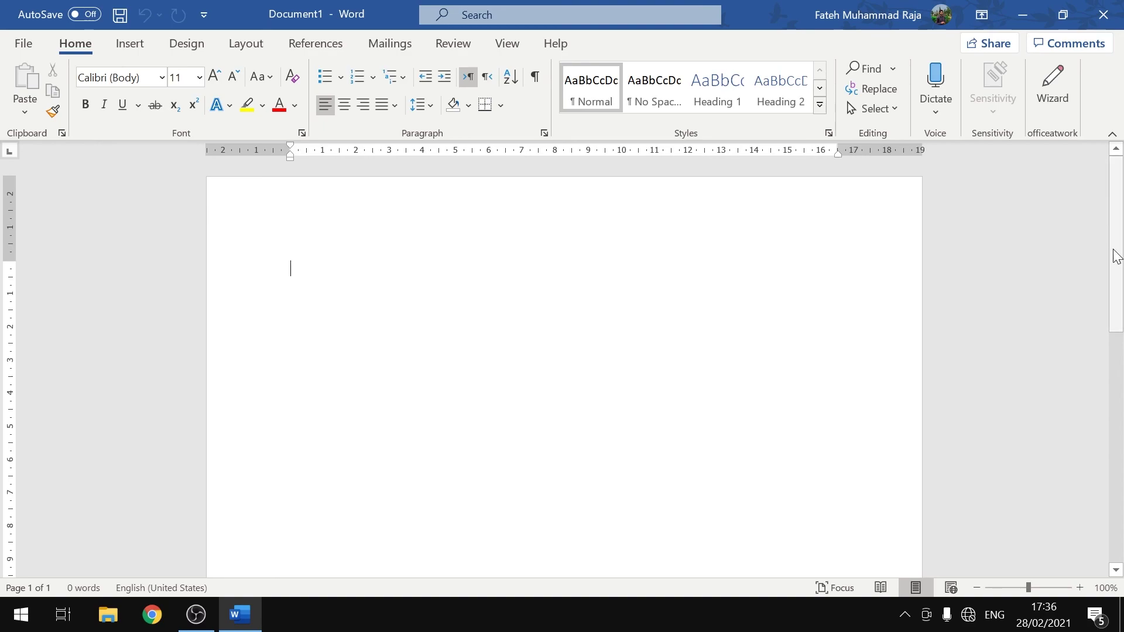
Step: Close the blank document and exit Word
{"action": "left_click_drag", "start_coordinate": [1115, 257], "coordinate": [1116, 297]}
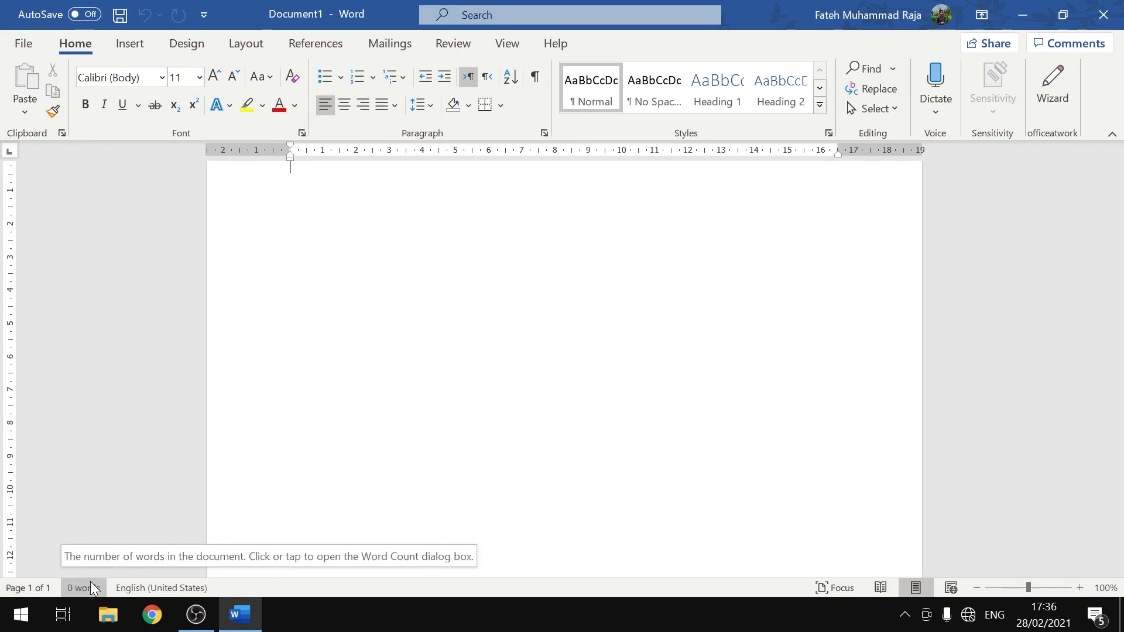
{"action": "left_click", "coordinate": [1098, 14]}
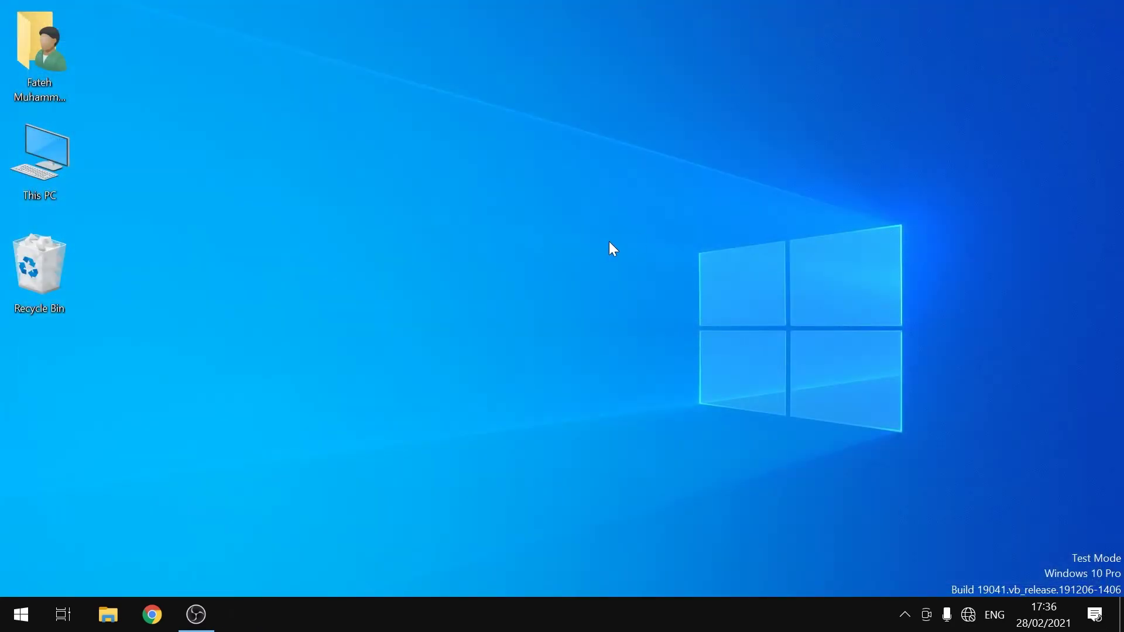